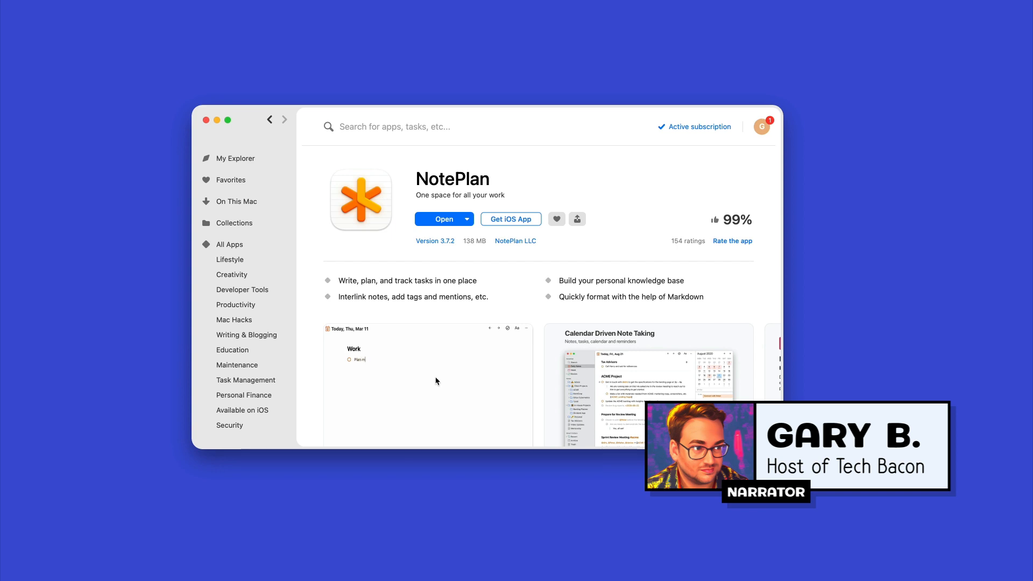
{"action": "scroll", "coordinate": [436, 349], "scroll_direction": "down", "scroll_amount": 5}
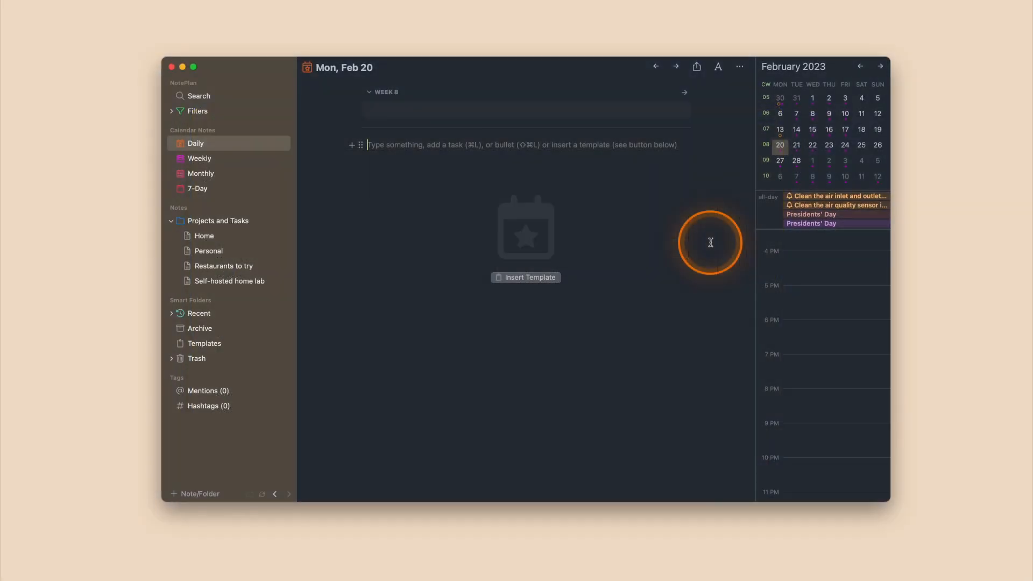
{"action": "left_click", "coordinate": [710, 243]}
{"action": "left_click", "coordinate": [710, 243]}
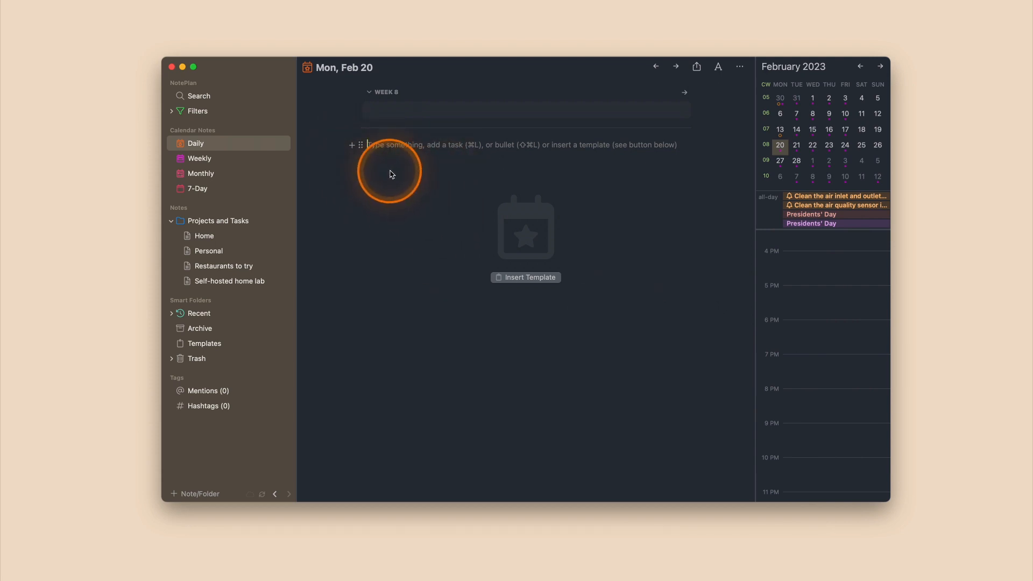
Step: Add a top-level "Shopping" heading to the daily note with the tasks "Buy the milk", "Get some cheese" and "Go to the store"
{"action": "type", "text": "# Shopping"}
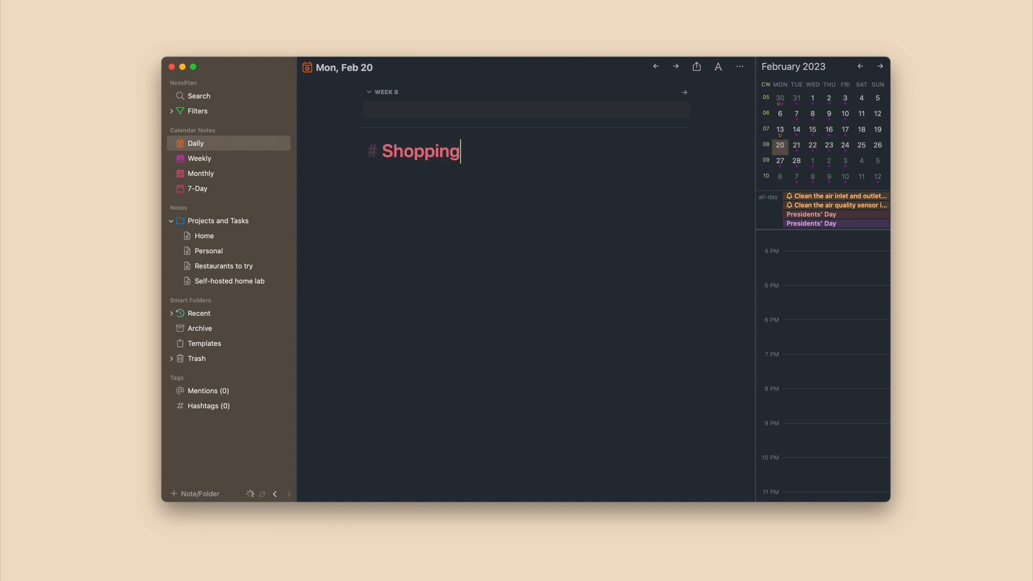
{"action": "key", "text": "Return"}
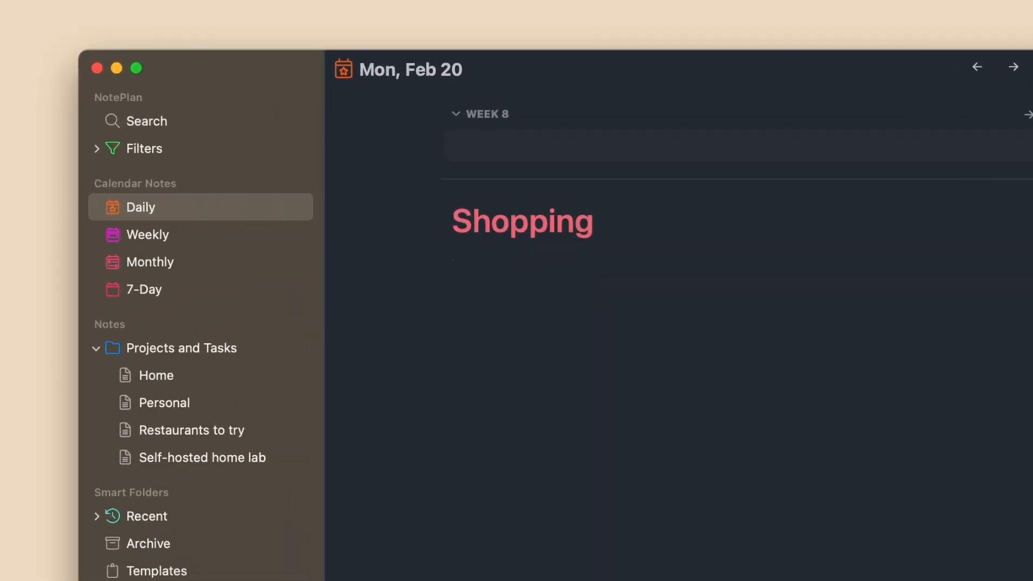
{"action": "type", "text": "*"}
{"action": "type", "text": " Buy the milk"}
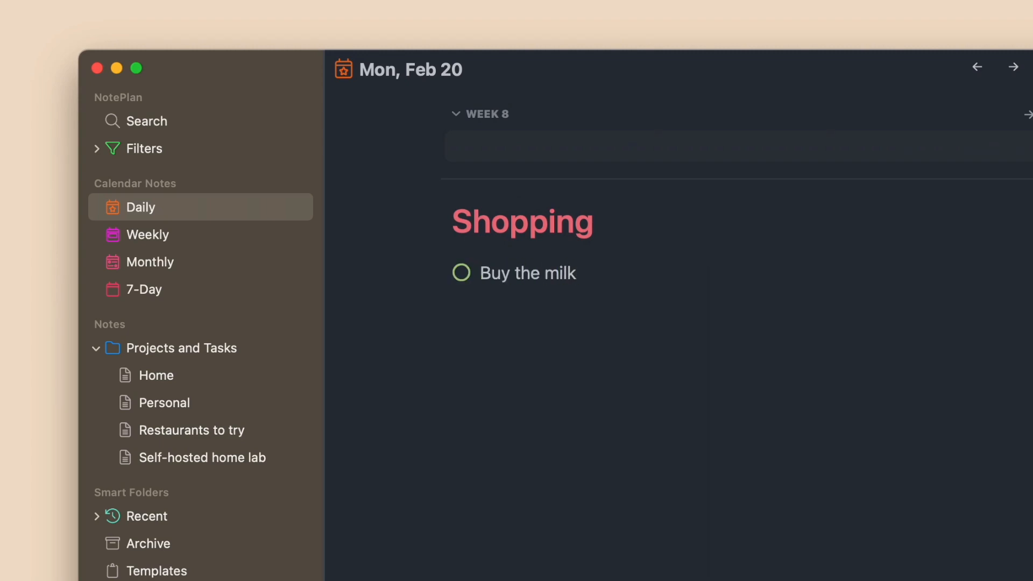
{"action": "key", "text": "Return"}
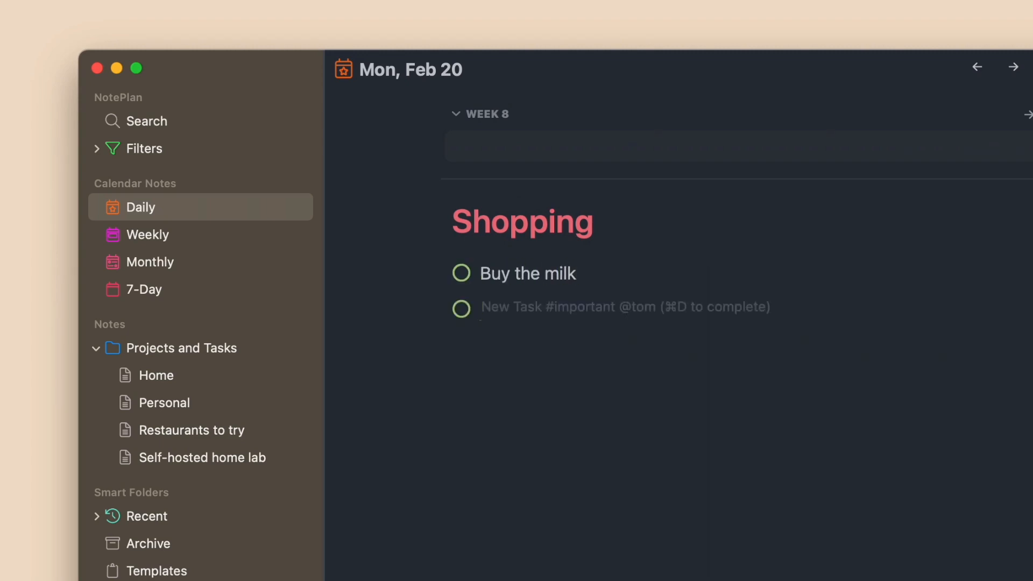
{"action": "type", "text": "Get some cheese"}
{"action": "key", "text": "Return"}
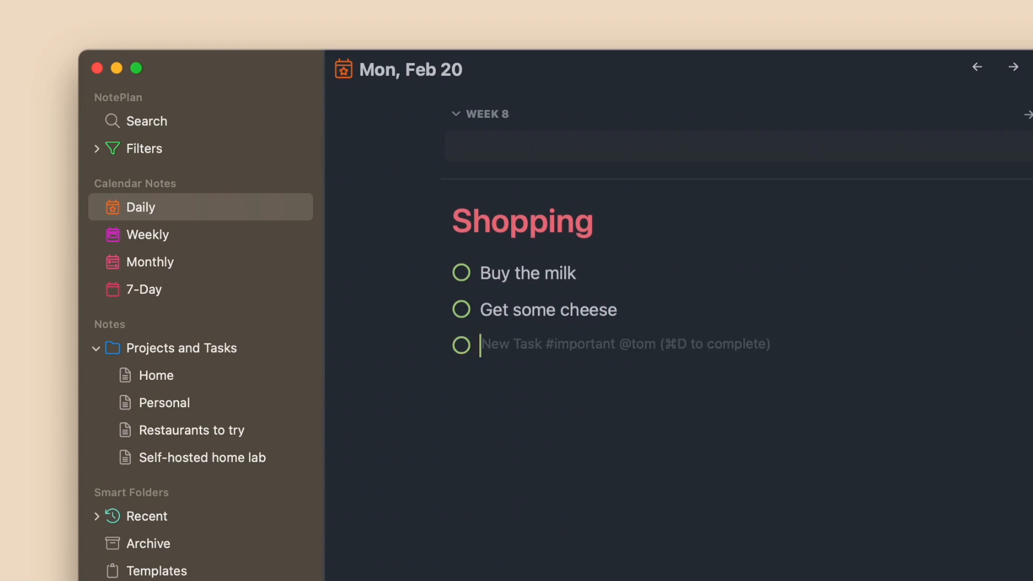
{"action": "type", "text": "Go to "}
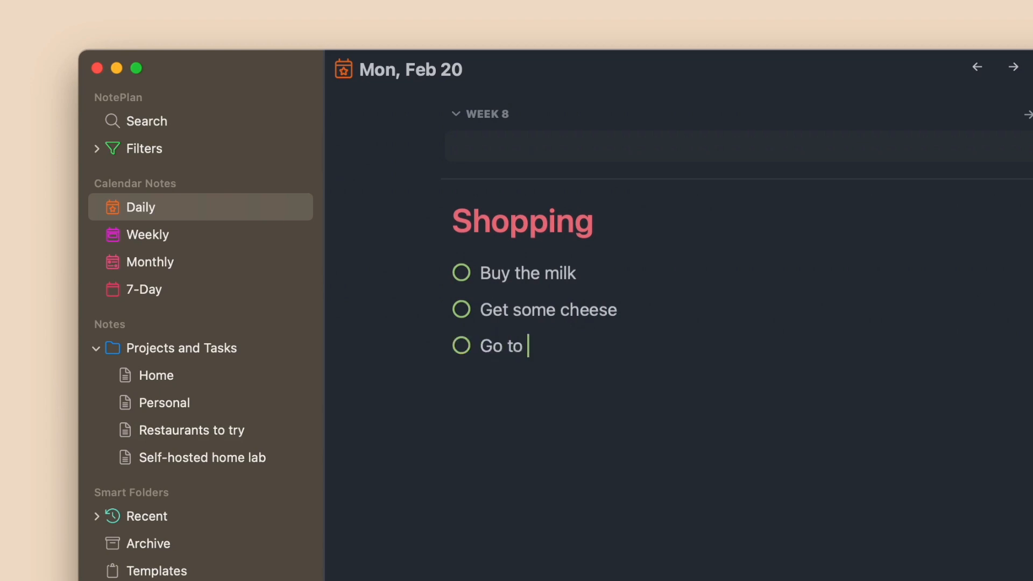
{"action": "type", "text": "the store"}
Step: Reorder the shopping tasks so that "Go to the store" comes first under the heading
{"action": "mouse_move", "coordinate": [452, 366]}
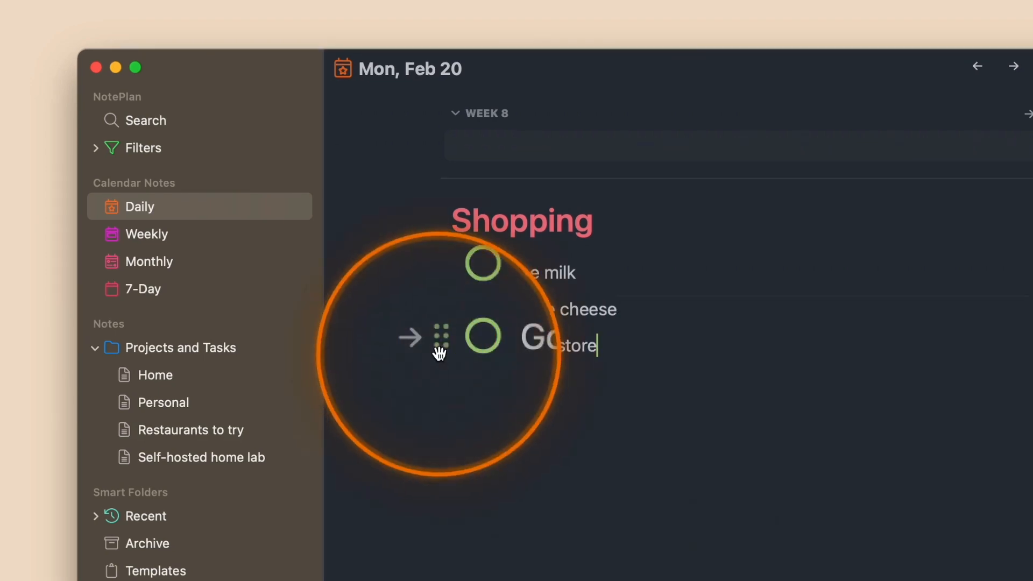
{"action": "left_click", "coordinate": [440, 346]}
{"action": "left_click_drag", "start_coordinate": [440, 347], "coordinate": [438, 260]}
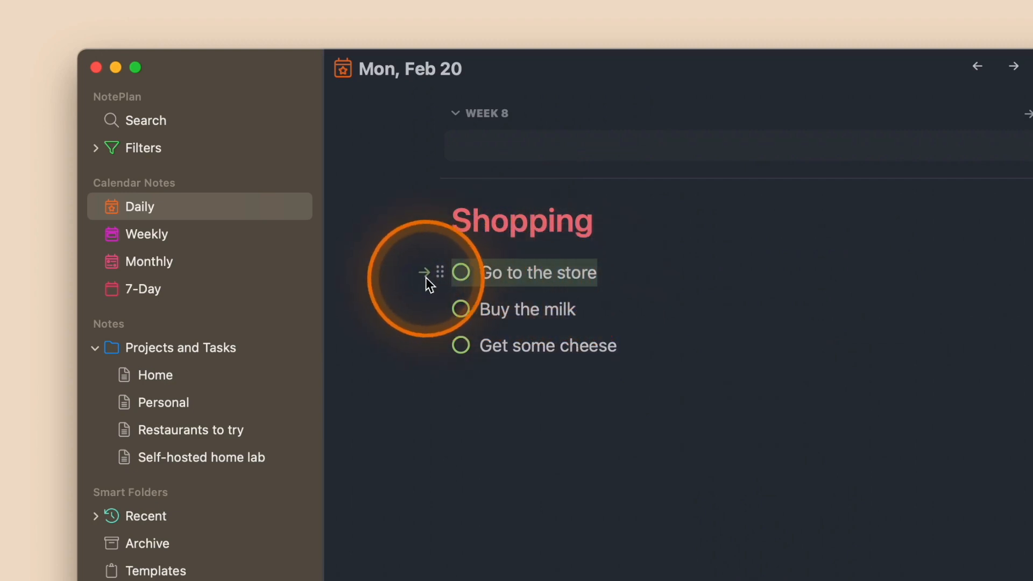
Step: Move the "Get some cheese" task to tomorrow and mark "Buy the milk" as completed
{"action": "left_click", "coordinate": [424, 272]}
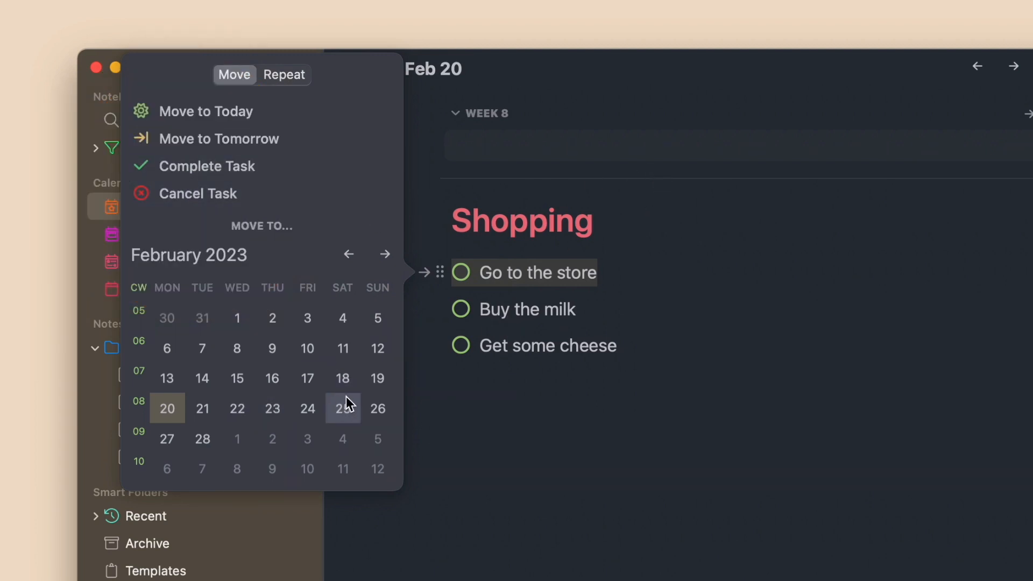
{"action": "left_click", "coordinate": [597, 336]}
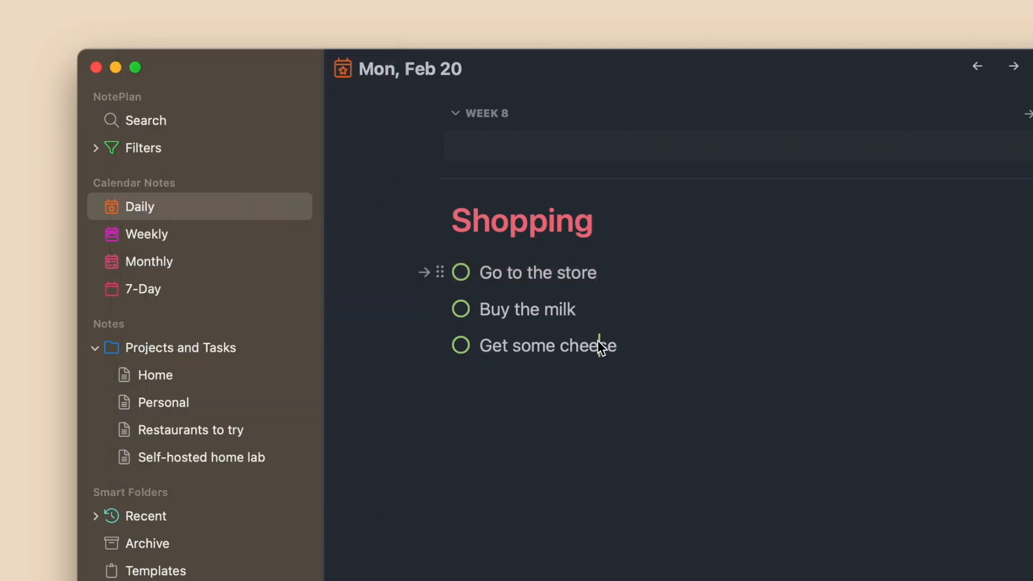
{"action": "left_click", "coordinate": [424, 347]}
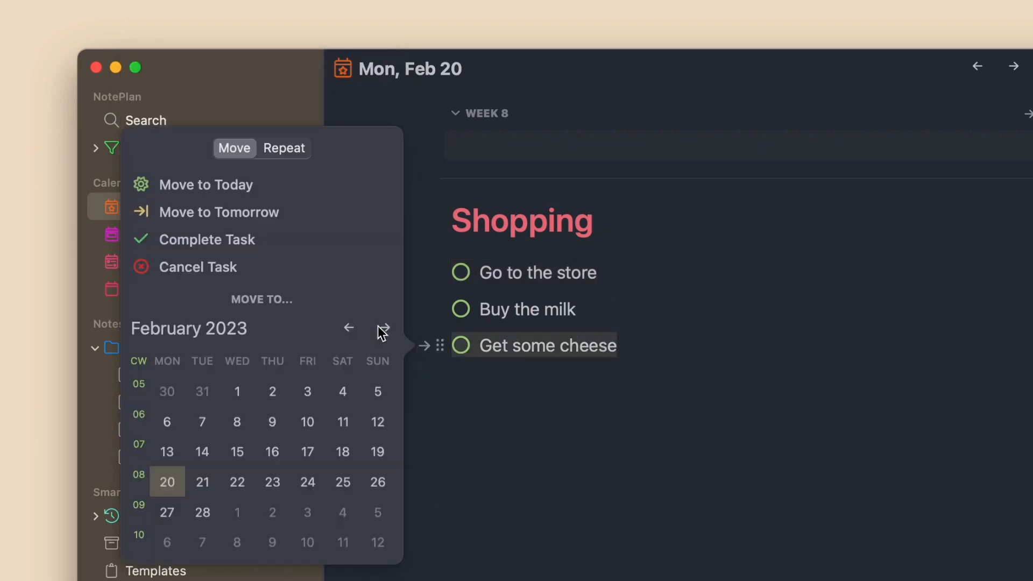
{"action": "left_click", "coordinate": [267, 211]}
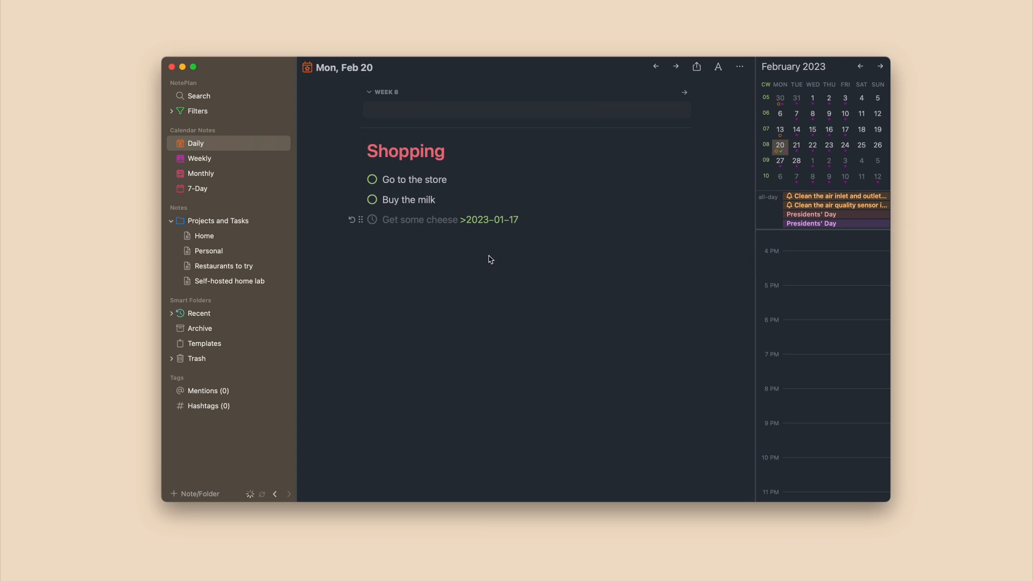
{"action": "left_click", "coordinate": [372, 199]}
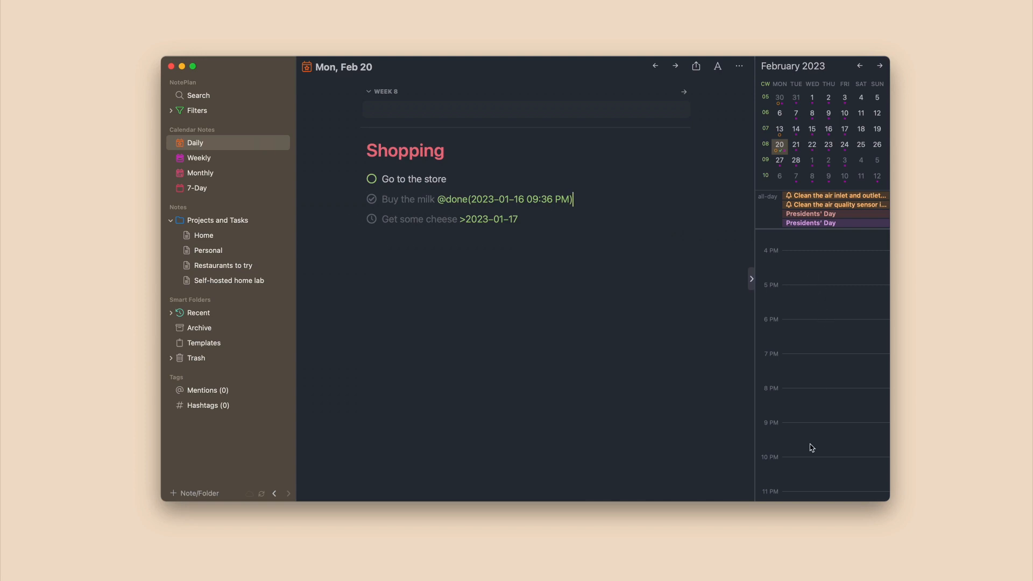
Step: Add the time-blocked task "Create Youtube video 5PM-7PM" below the cheese task
{"action": "left_click", "coordinate": [554, 221]}
{"action": "key", "text": "Return"}
{"action": "type", "text": "Create Youtube vid"}
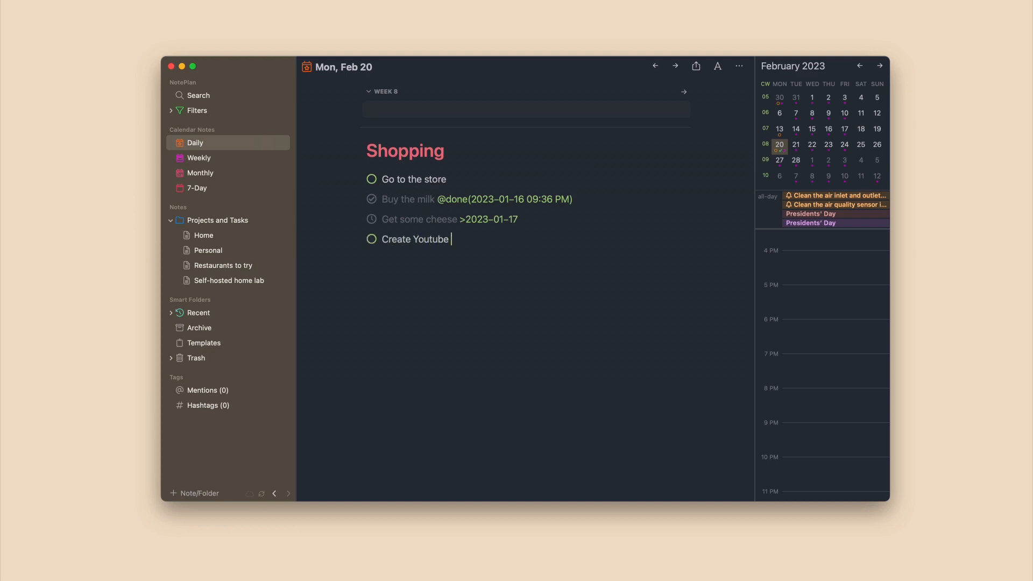
{"action": "type", "text": "eo 4"}
{"action": "key", "text": "BackSpace"}
{"action": "type", "text": "5PM-7PM"}
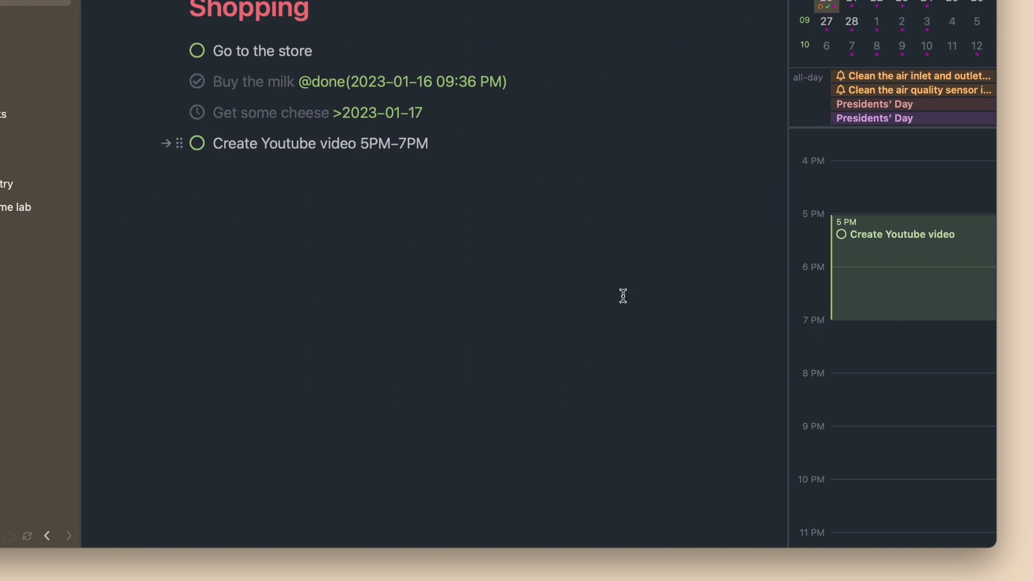
Step: Add another time-blocked task reading "Edit the video from 7PM-9PM" below the YouTube video task
{"action": "key", "text": "Return"}
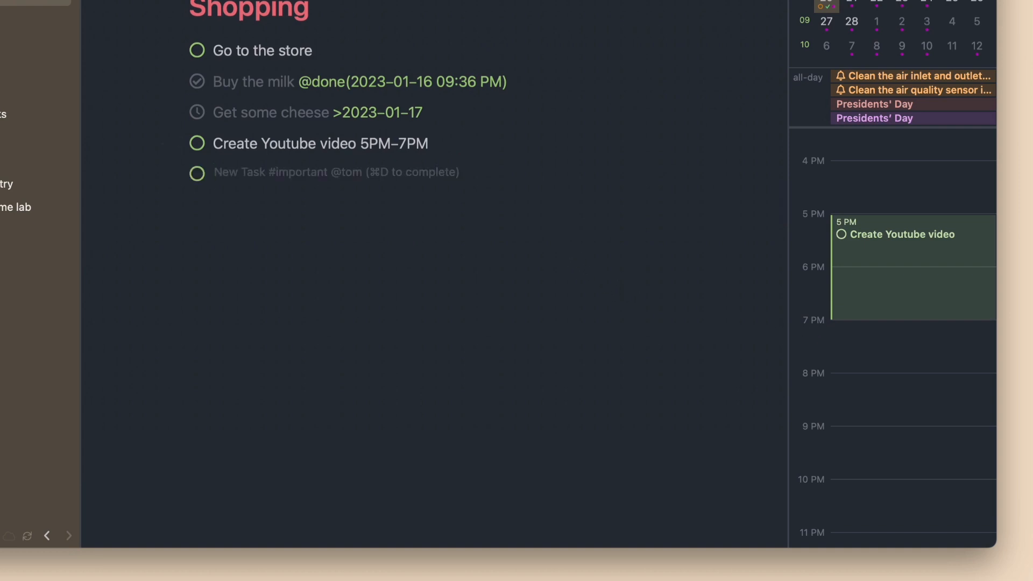
{"action": "type", "text": "Ed"}
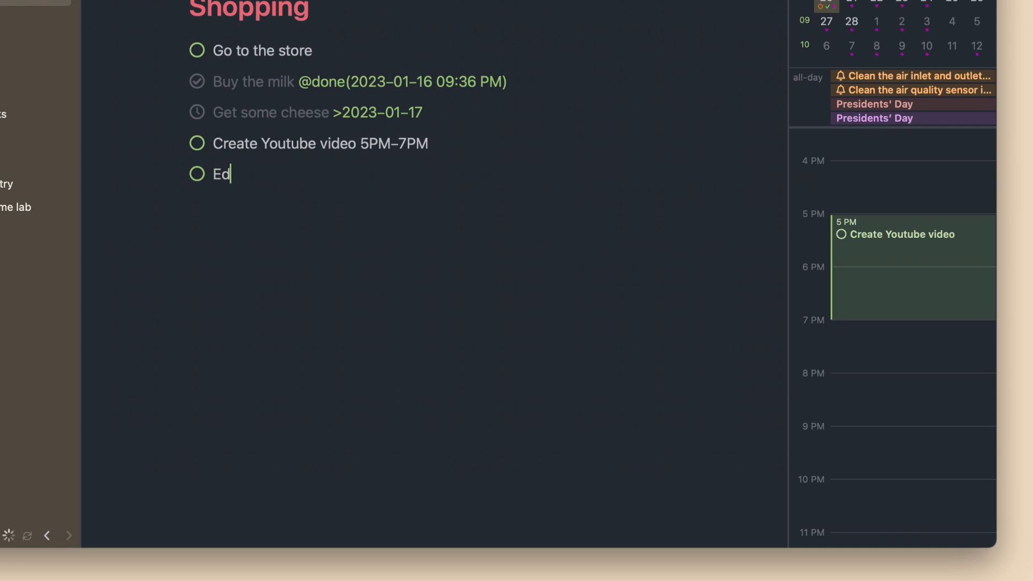
{"action": "type", "text": "it the video "}
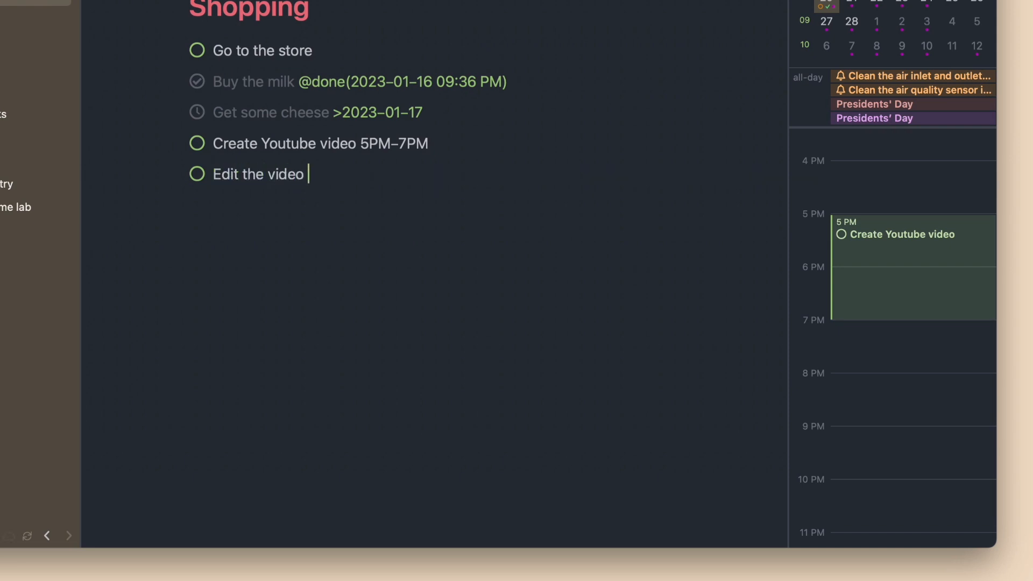
{"action": "type", "text": "from 7PM-9PM"}
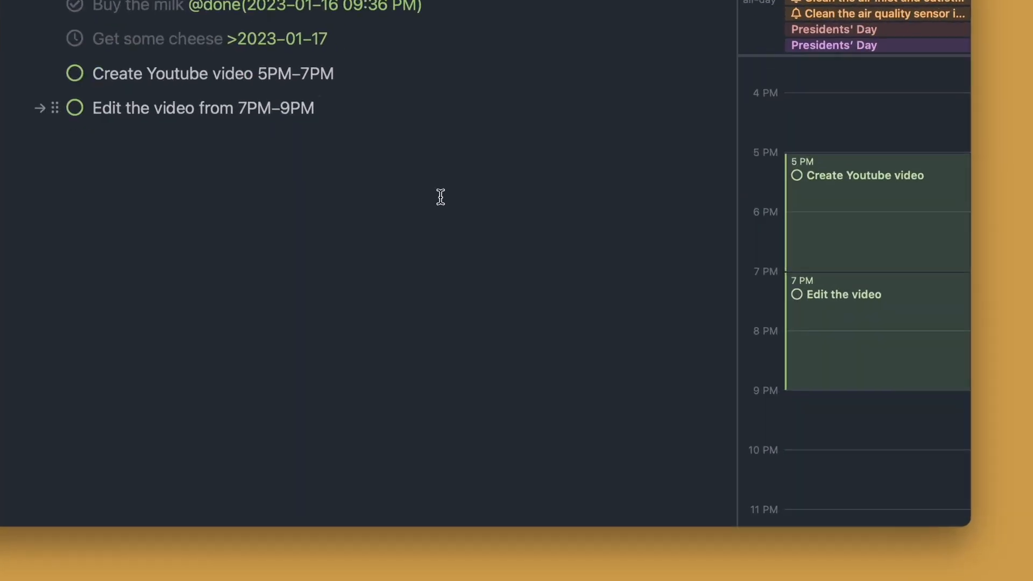
Step: Create a calendar event titled "Meet with friends for dinner" on the day's timeline, starting at 9:15 PM
{"action": "double_click", "coordinate": [798, 400]}
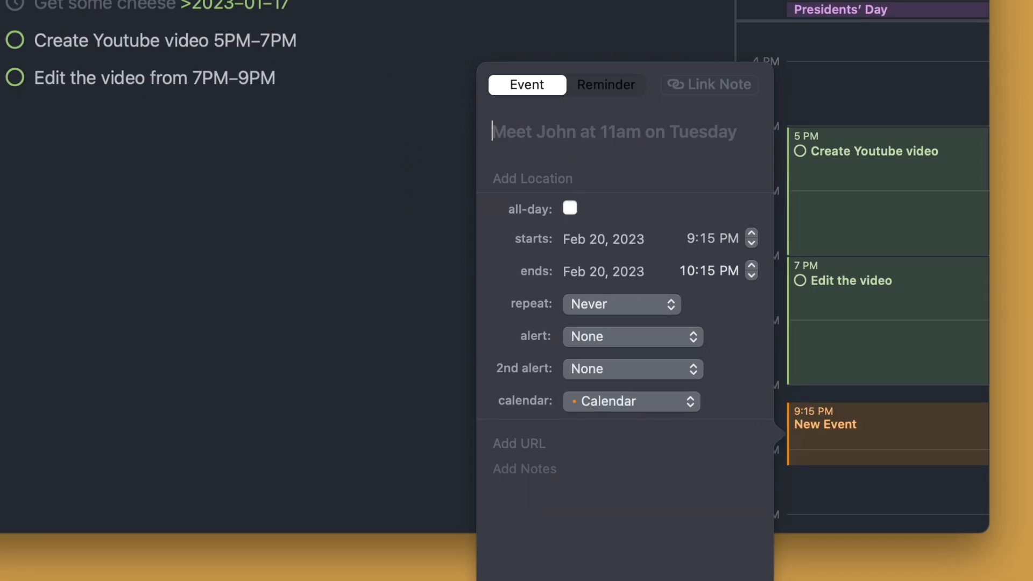
{"action": "type", "text": "Meet "}
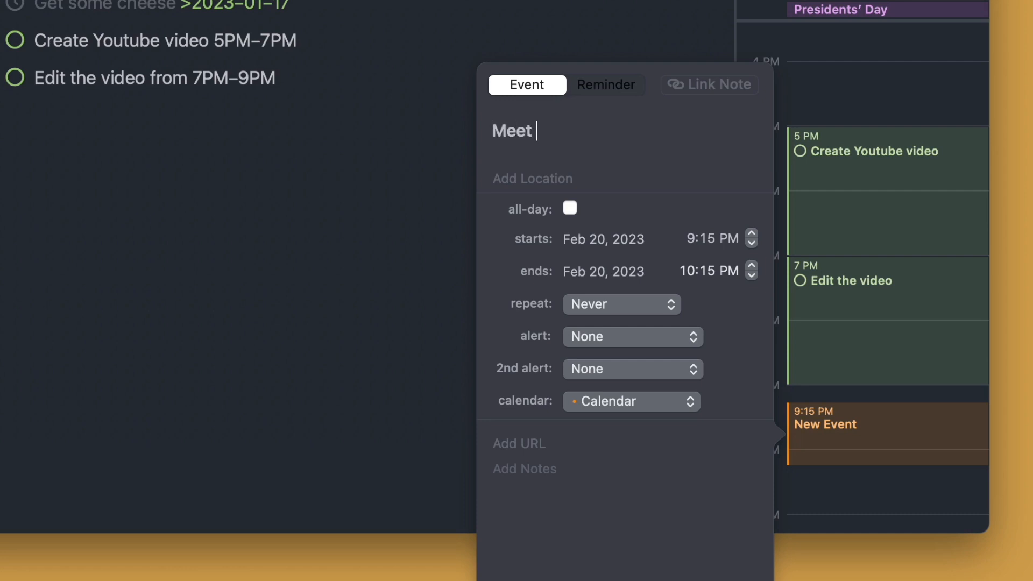
{"action": "type", "text": "with friends for dinner"}
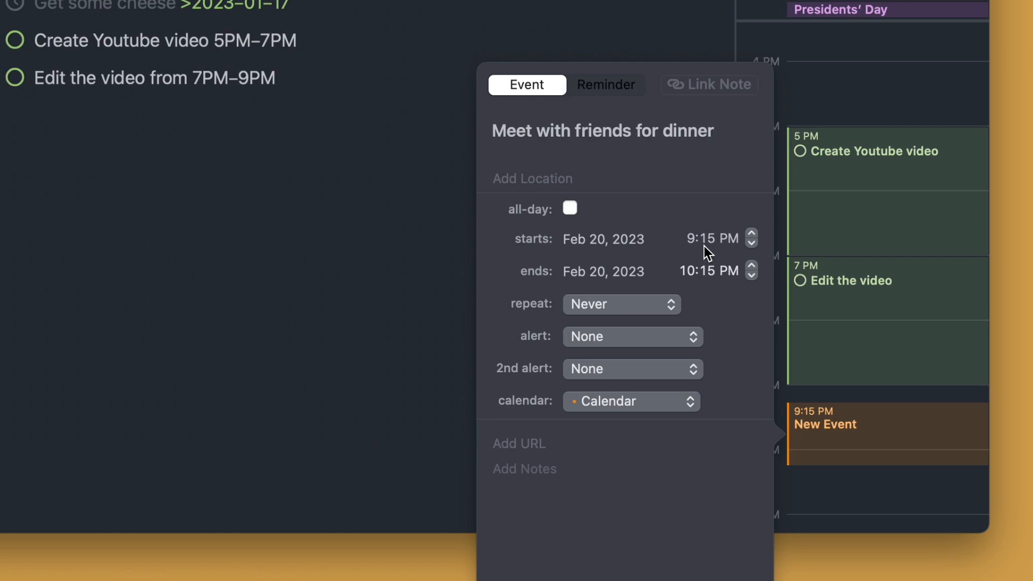
{"action": "left_click", "coordinate": [593, 92]}
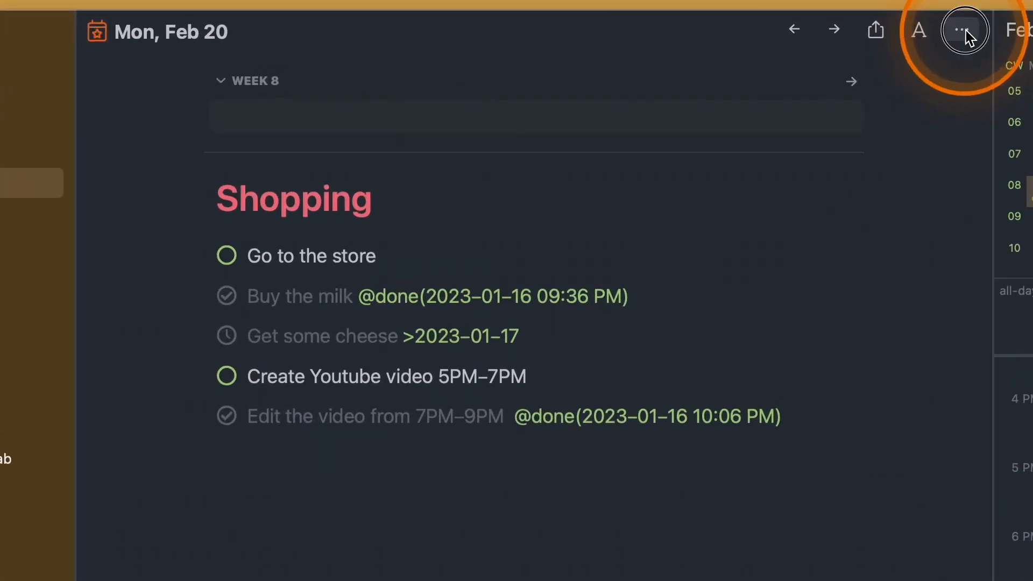
Step: Archive the processed tasks of the Mon, Feb 20 daily note
{"action": "left_click", "coordinate": [967, 33]}
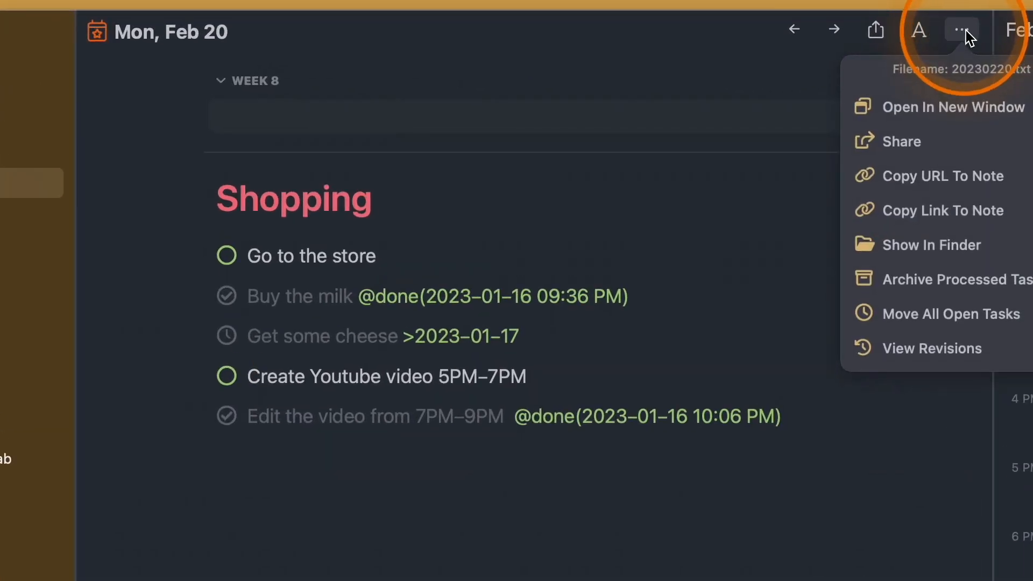
{"action": "left_click", "coordinate": [908, 290]}
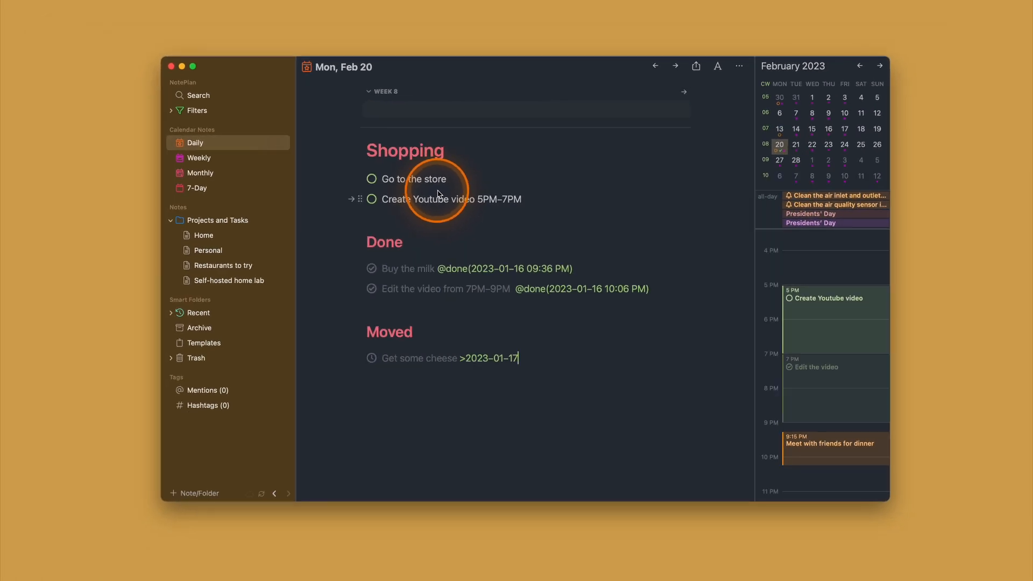
Step: Create a new note titled "Gardening" in the Projects and Tasks folder
{"action": "left_click", "coordinate": [238, 221]}
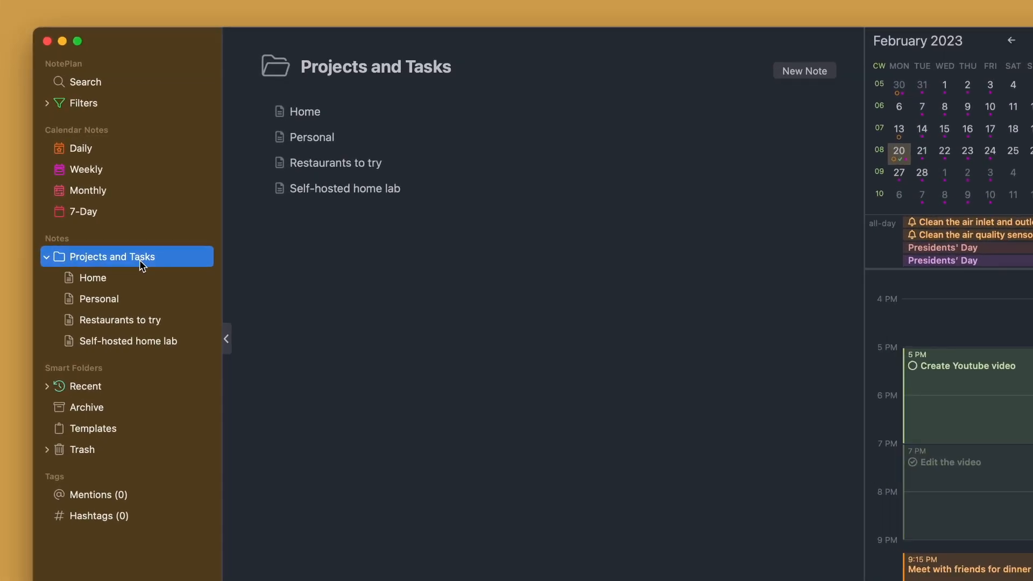
{"action": "left_click", "coordinate": [786, 74]}
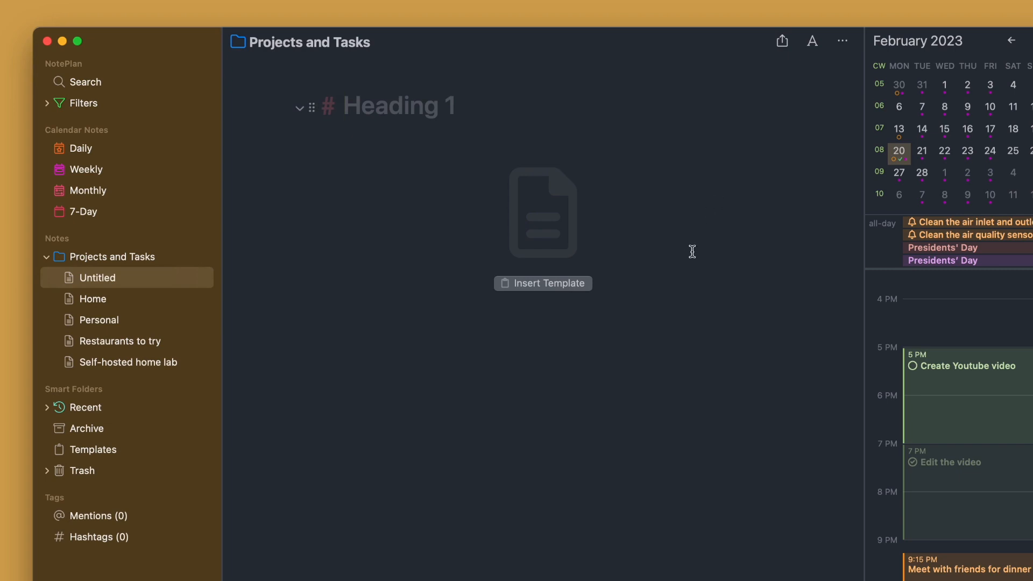
{"action": "type", "text": "Gardening"}
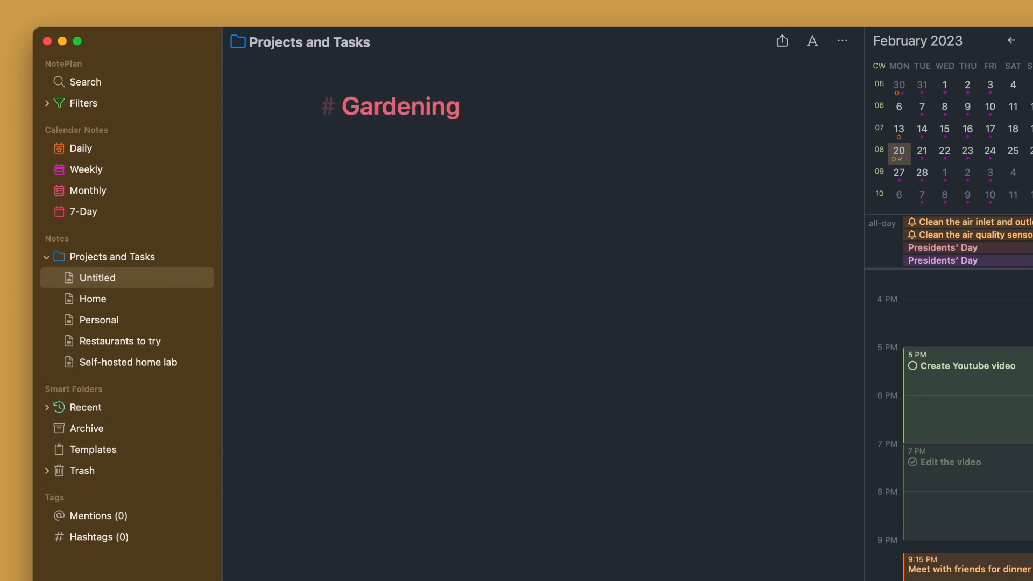
{"action": "key", "text": "Return"}
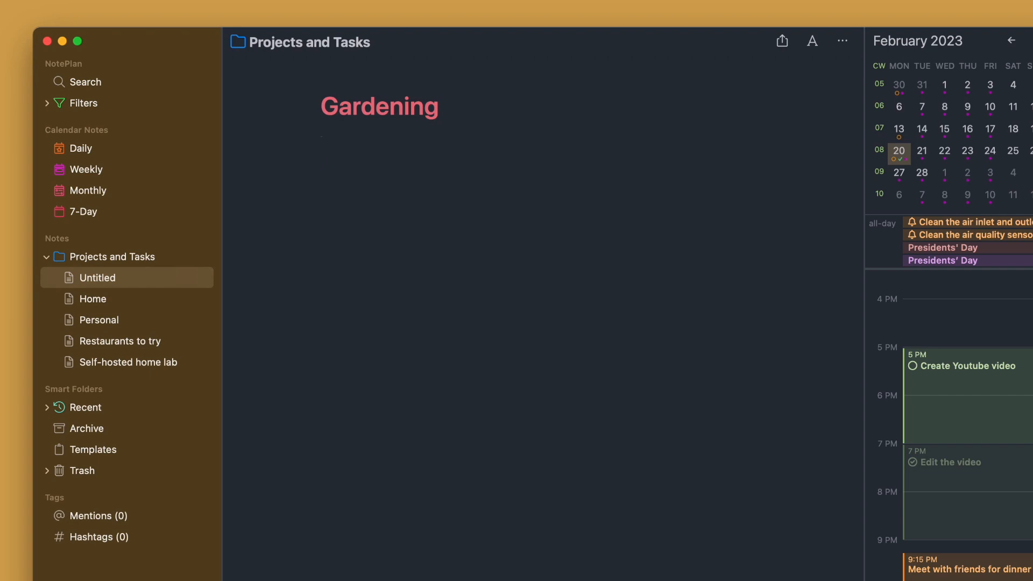
Step: Add two bullets: "Tips to be a good gardener: plant early, water often, and be mindful." and "Where in the world is carmen San Diego?"
{"action": "type", "text": "-"}
{"action": "type", "text": "Tips to be a good gardener: plant early, water often, and be mindful."}
{"action": "key", "text": "Return"}
{"action": "key", "text": "Return"}
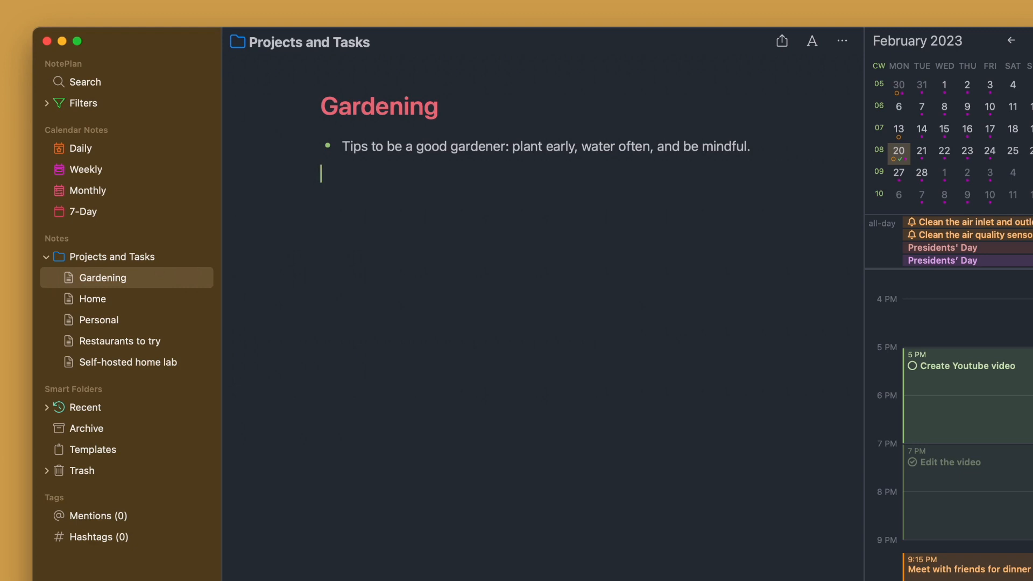
{"action": "type", "text": "-"}
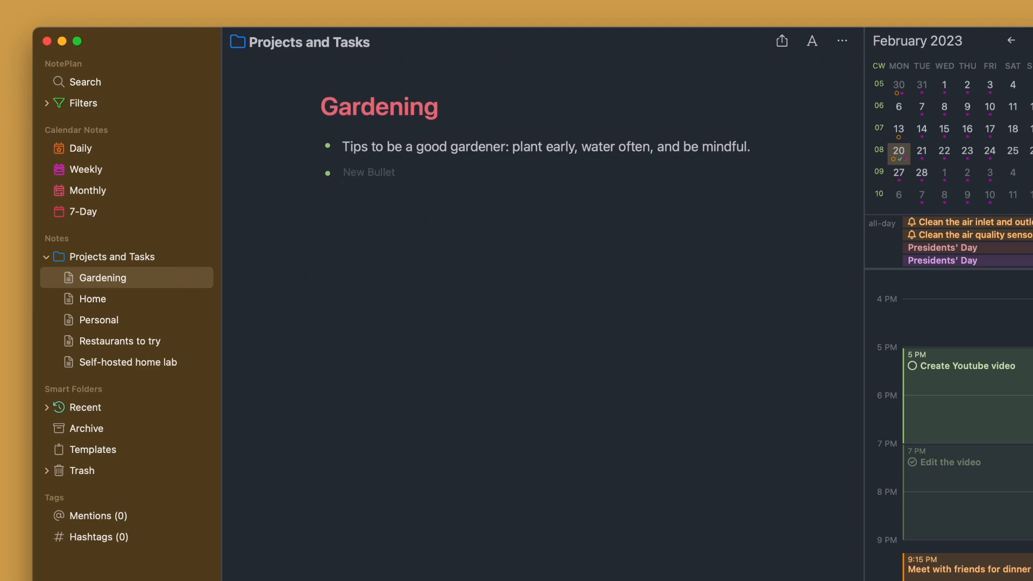
{"action": "type", "text": "Where in the world is carmen San Diego?"}
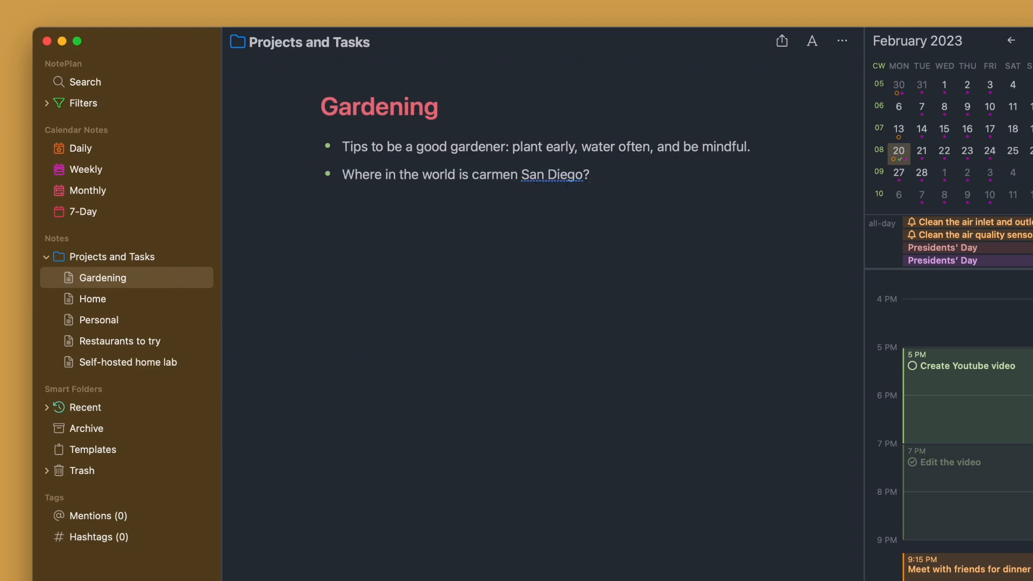
Step: Add the task "Be sure to go to the library for gardening books" below the bullets in the Gardening note
{"action": "key", "text": "Return"}
{"action": "type", "text": "*"}
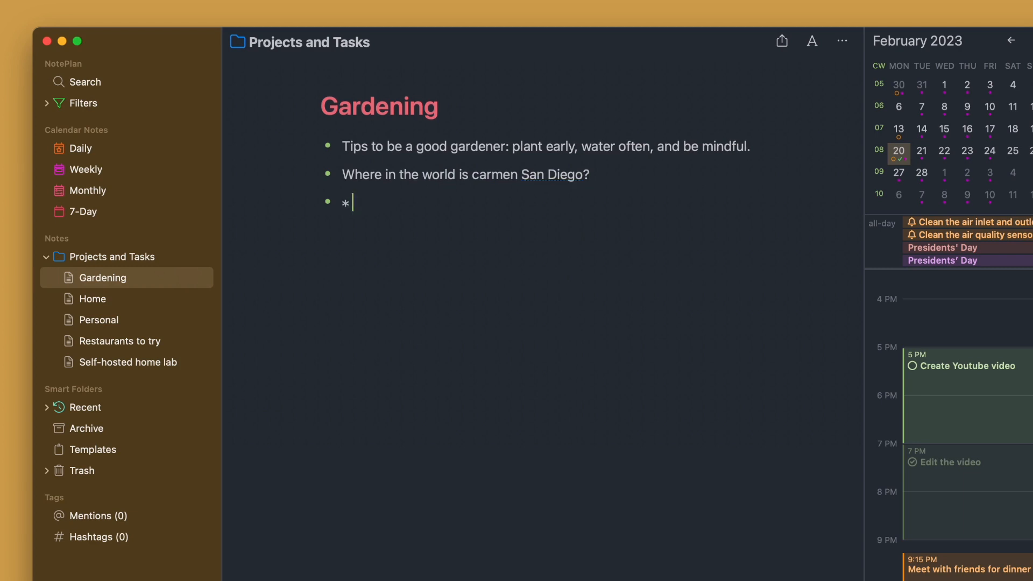
{"action": "key", "text": "BackSpace"}
{"action": "key", "text": "BackSpace"}
{"action": "type", "text": "*"}
{"action": "type", "text": "Be sure to go to the library for gardening books"}
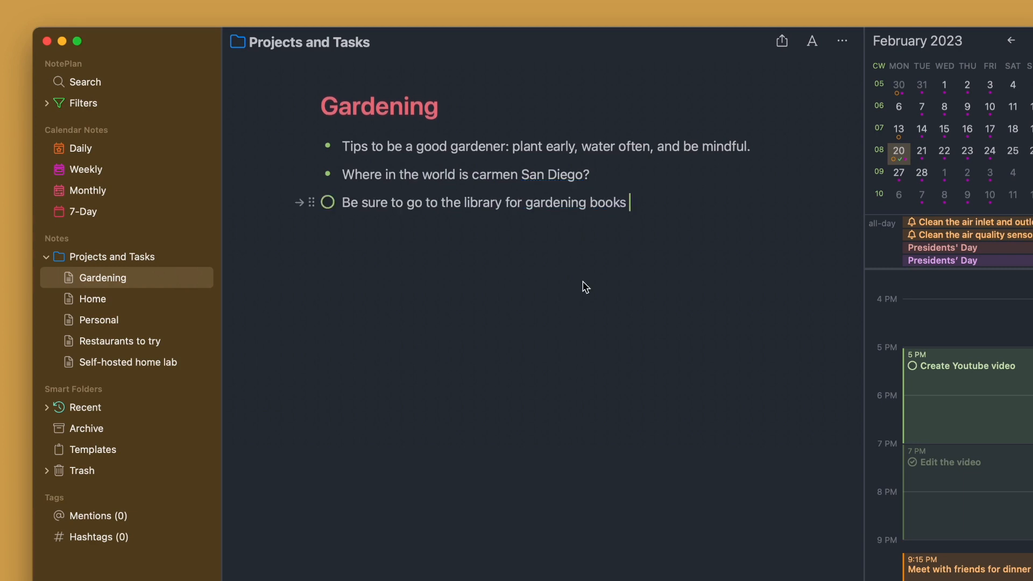
Step: Schedule the library task for 2023-02-20 and open that day's note through the task's date link
{"action": "left_click", "coordinate": [299, 205]}
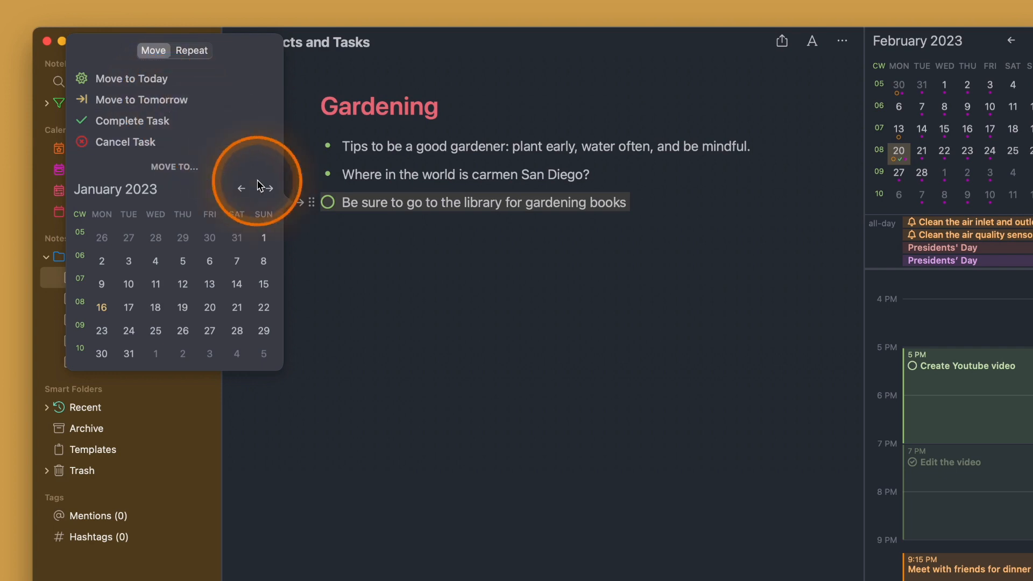
{"action": "left_click", "coordinate": [270, 189]}
{"action": "left_click", "coordinate": [102, 307]}
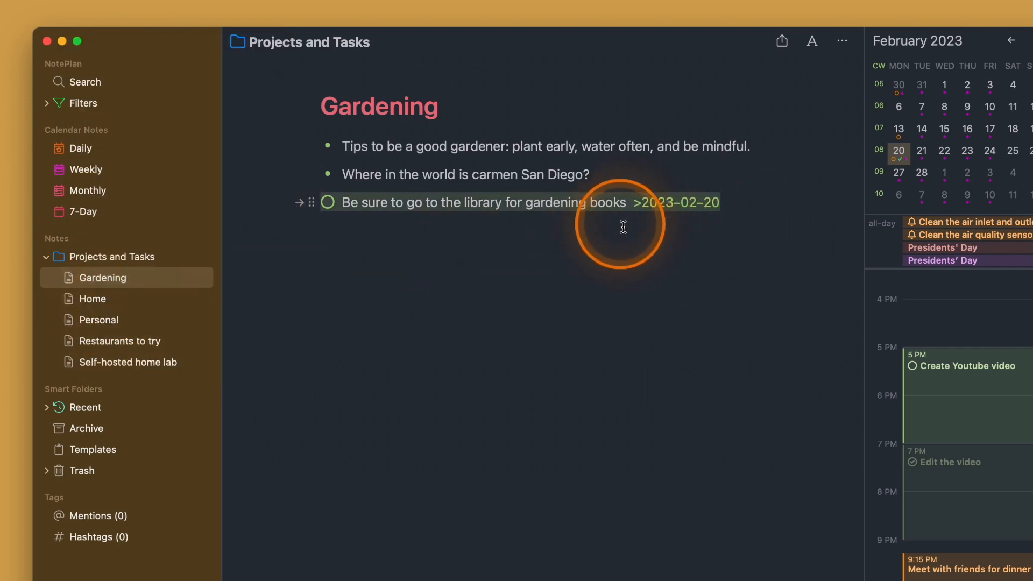
{"action": "left_click", "coordinate": [674, 205]}
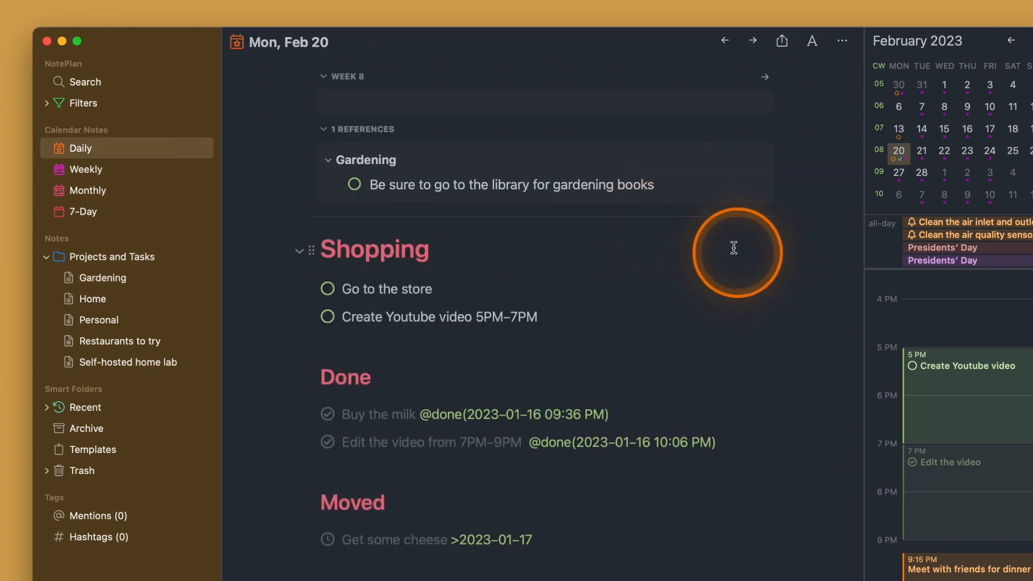